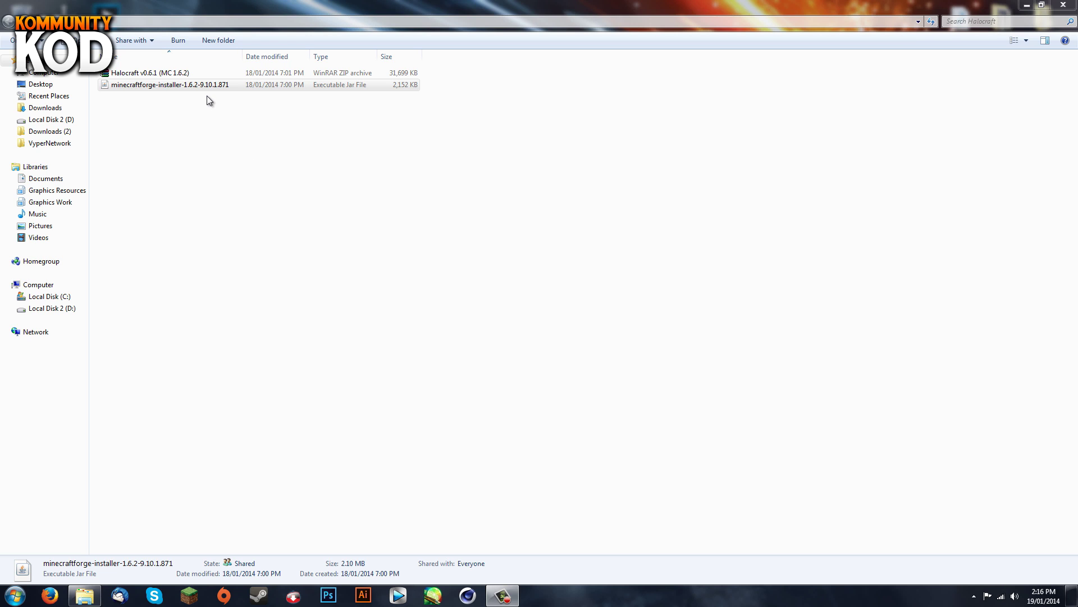
Step: Launch the Forge installer and choose the Install server option
left_click(194, 87)
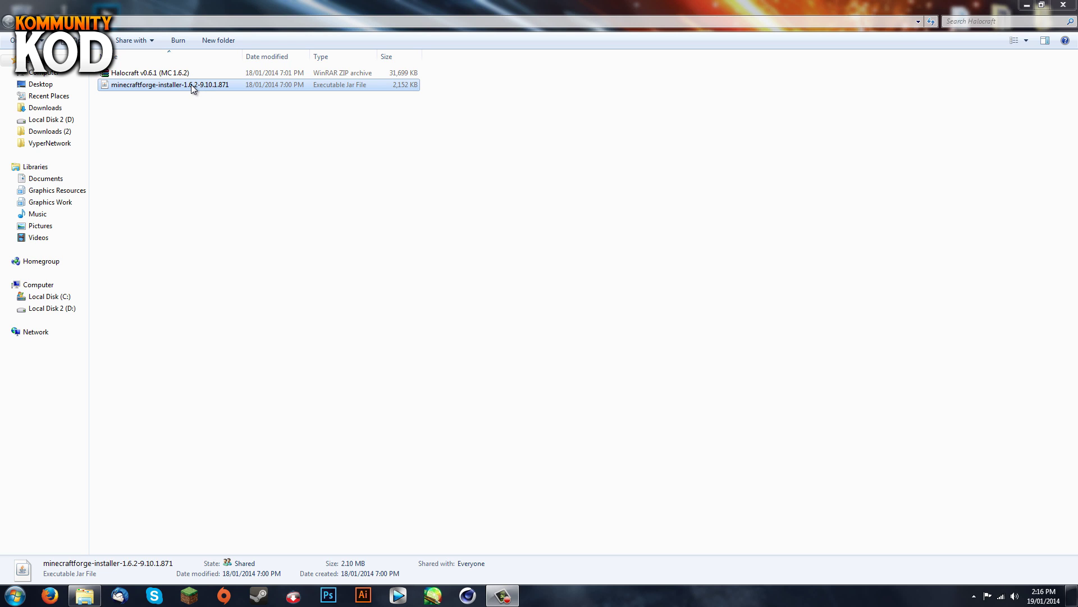
left_click(148, 77)
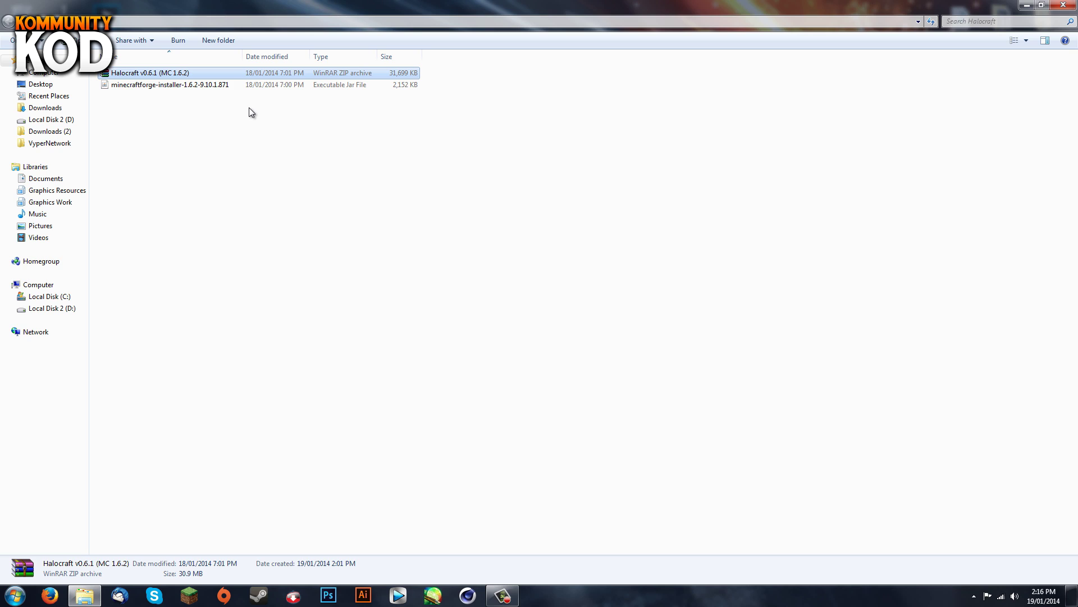
left_click(179, 86)
key("Return")
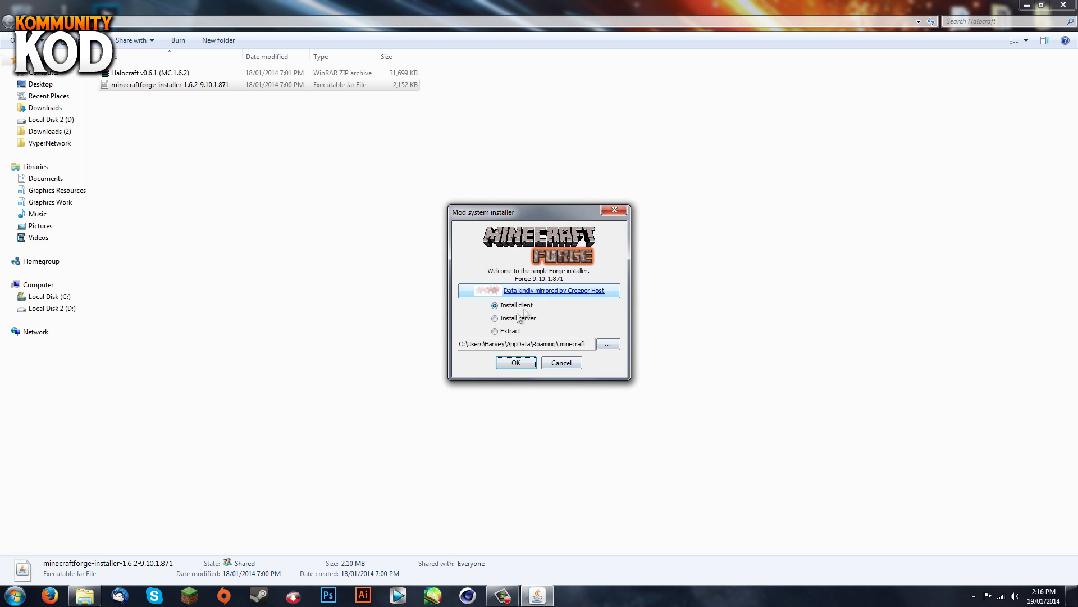
left_click(517, 319)
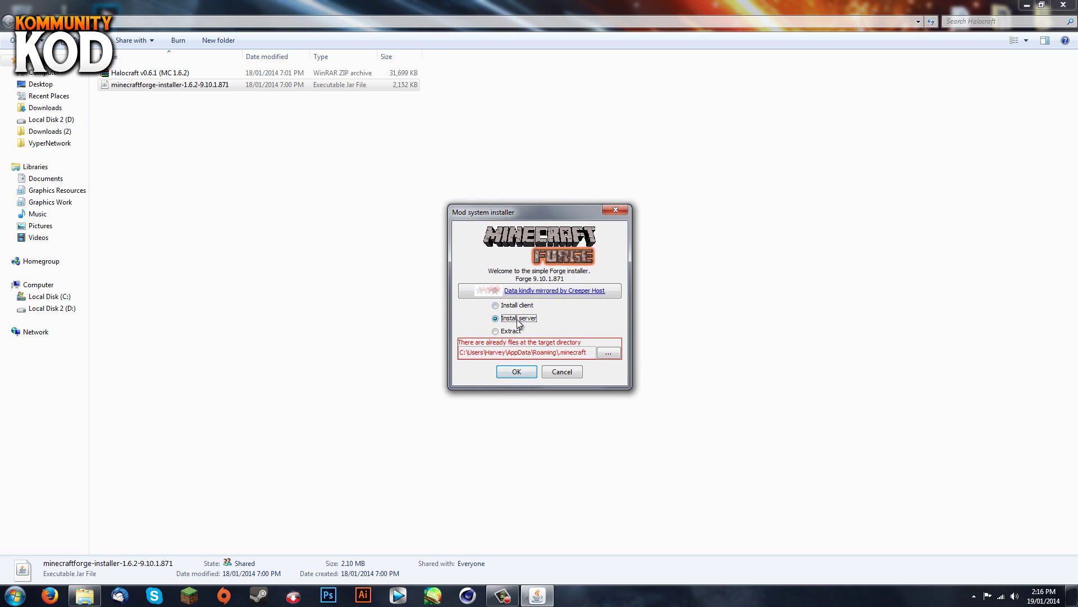
left_click_drag(515, 214, 814, 173)
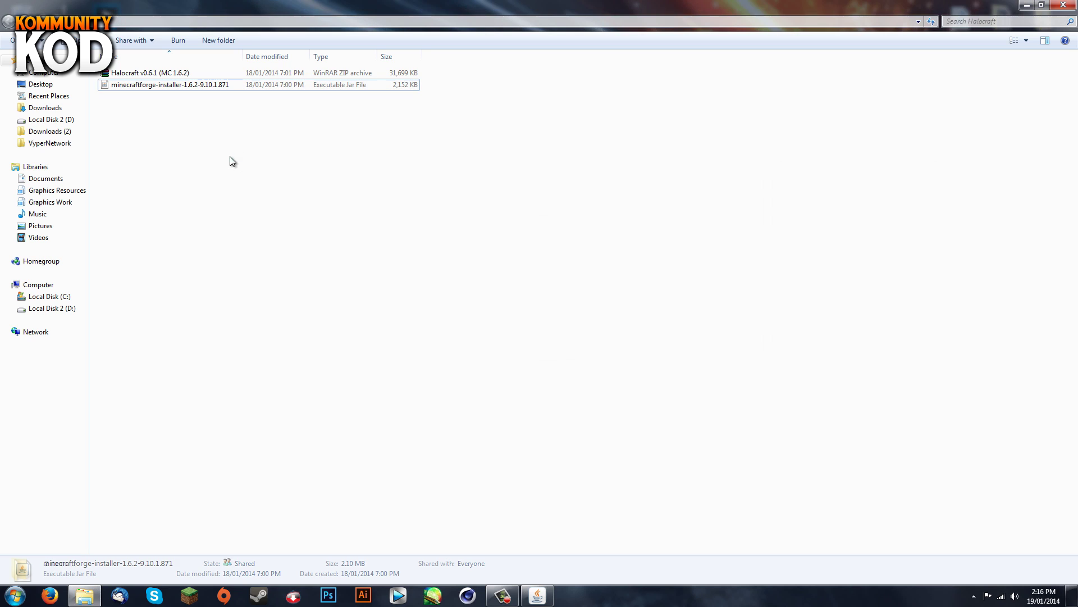
Step: Create a new folder named 'Server' beside the installer
right_click(230, 157)
mouse_move(297, 311)
left_click(416, 308)
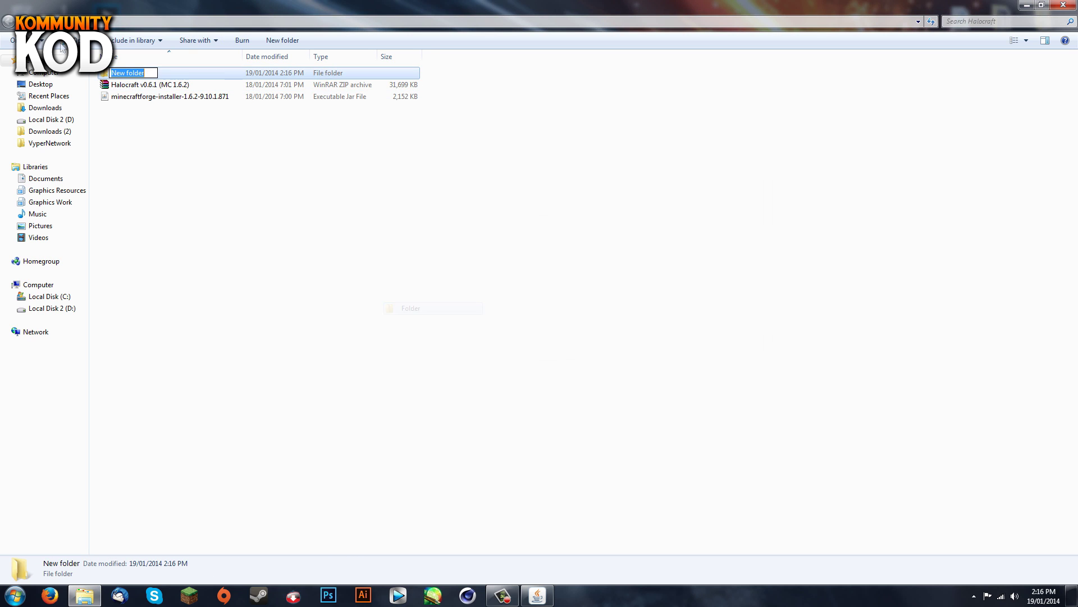
type("Server")
key("Return")
Step: Install the Forge 9.10.1.871 server into Desktop\Halocraft\Server
left_click(537, 596)
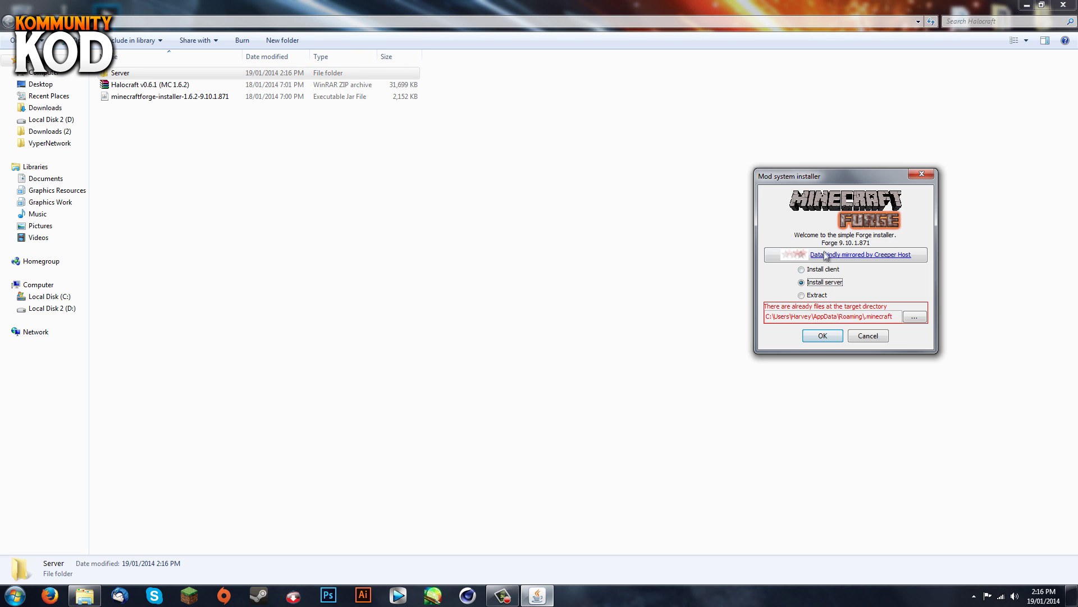
left_click(913, 318)
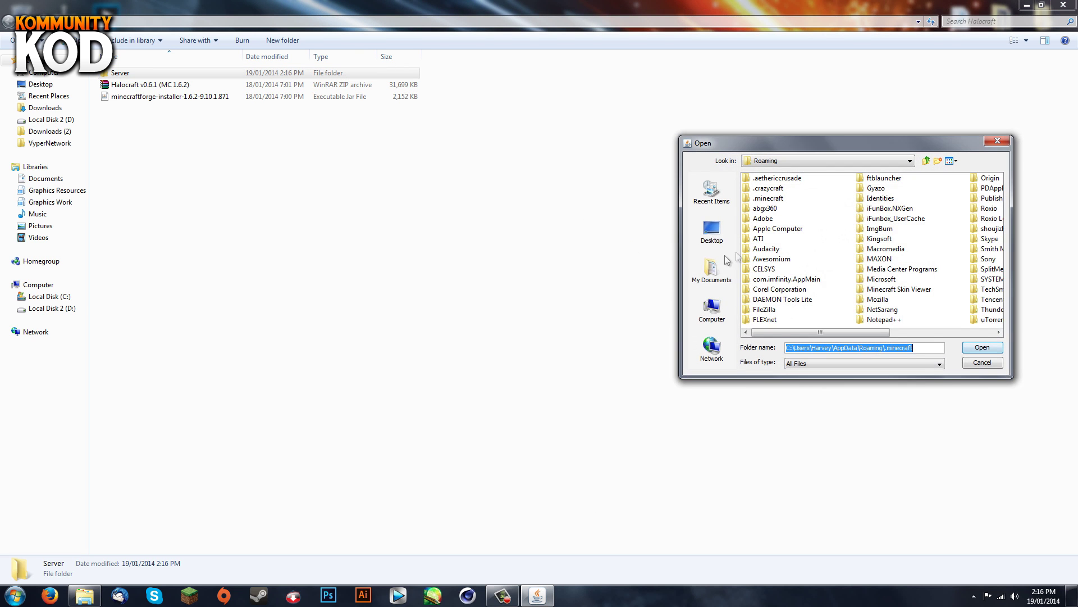
left_click(711, 229)
double_click(770, 228)
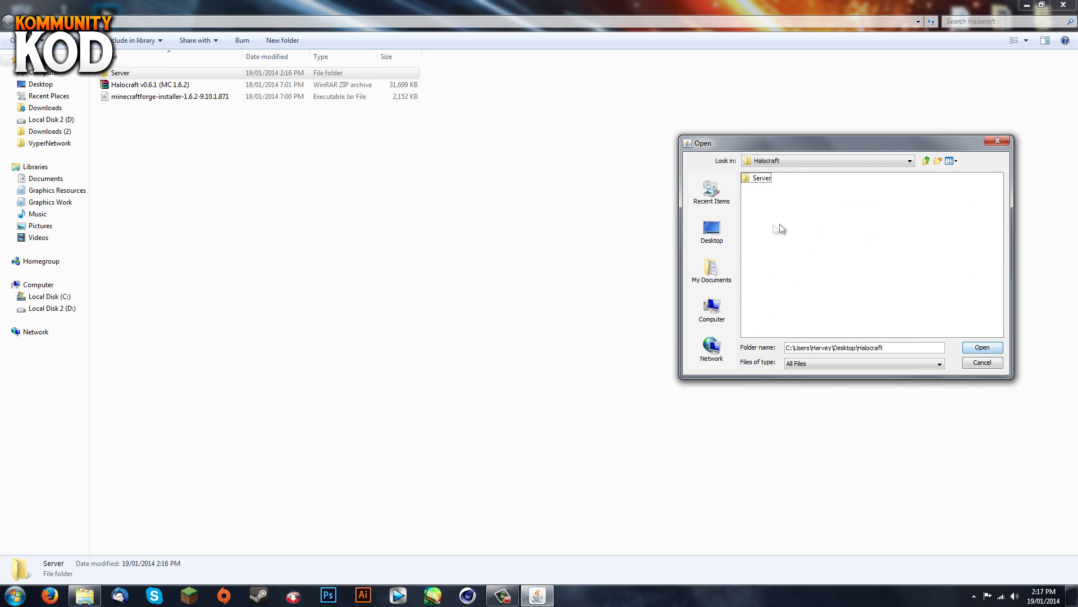
left_click(755, 178)
left_click(983, 348)
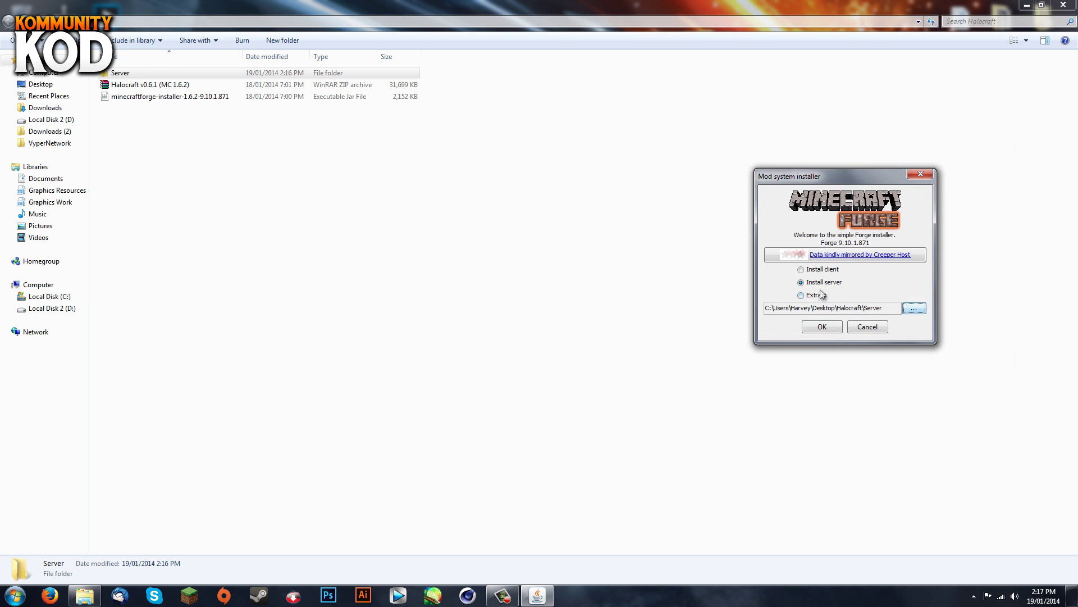
left_click(823, 328)
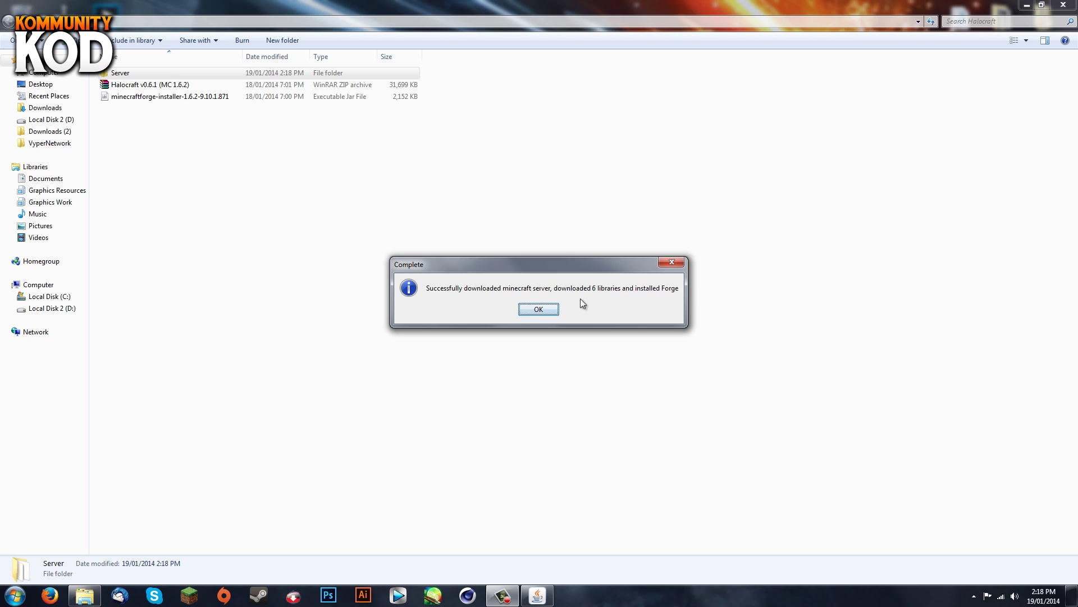
left_click(539, 309)
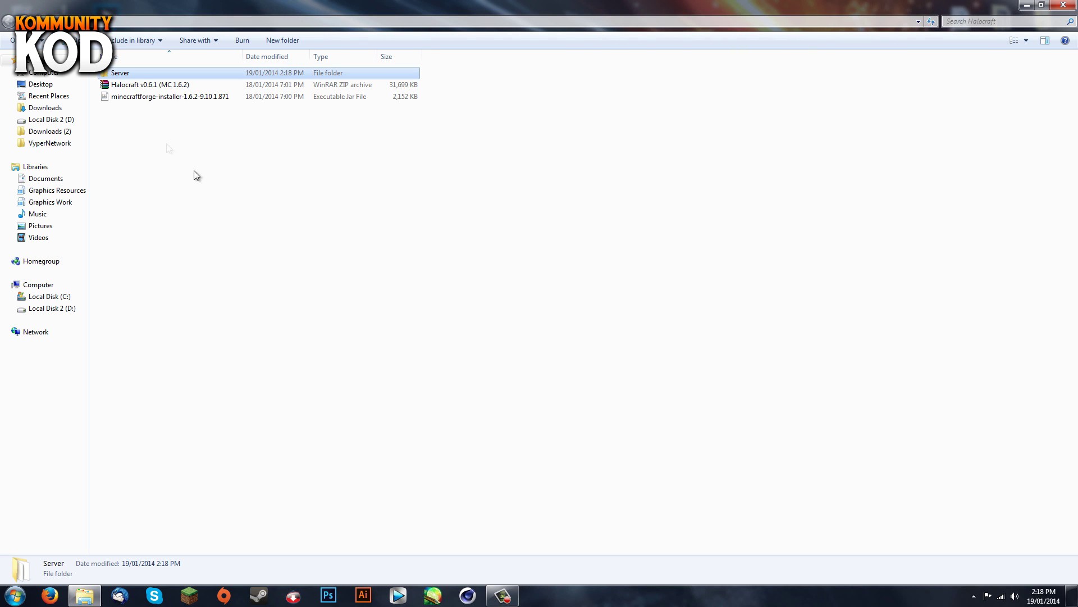
Step: Run the minecraftforge-universal server jar once, then shut it down with the 'stop' command
double_click(144, 72)
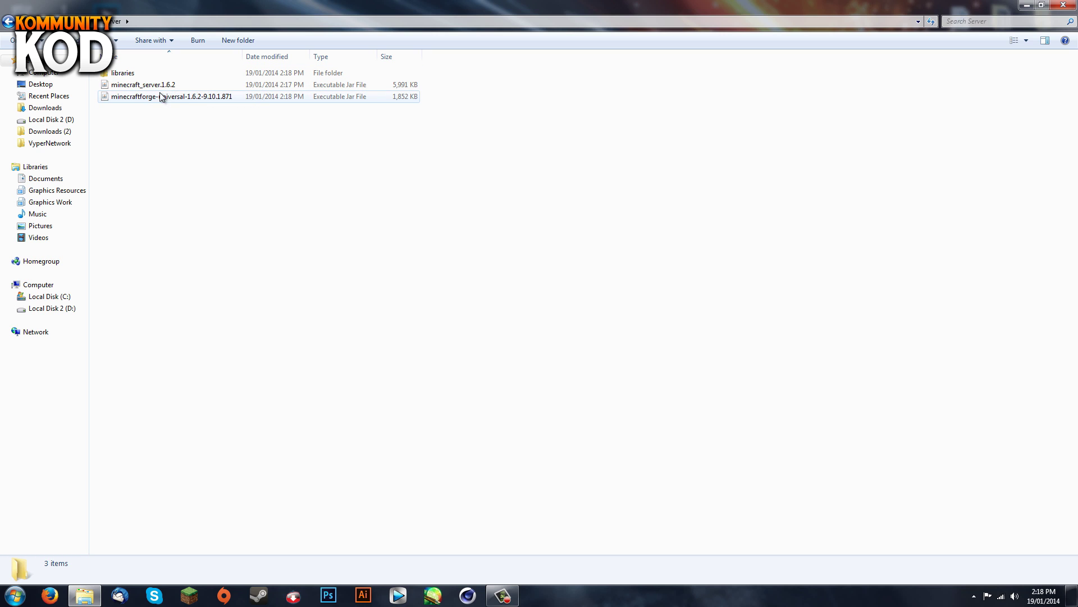
double_click(174, 98)
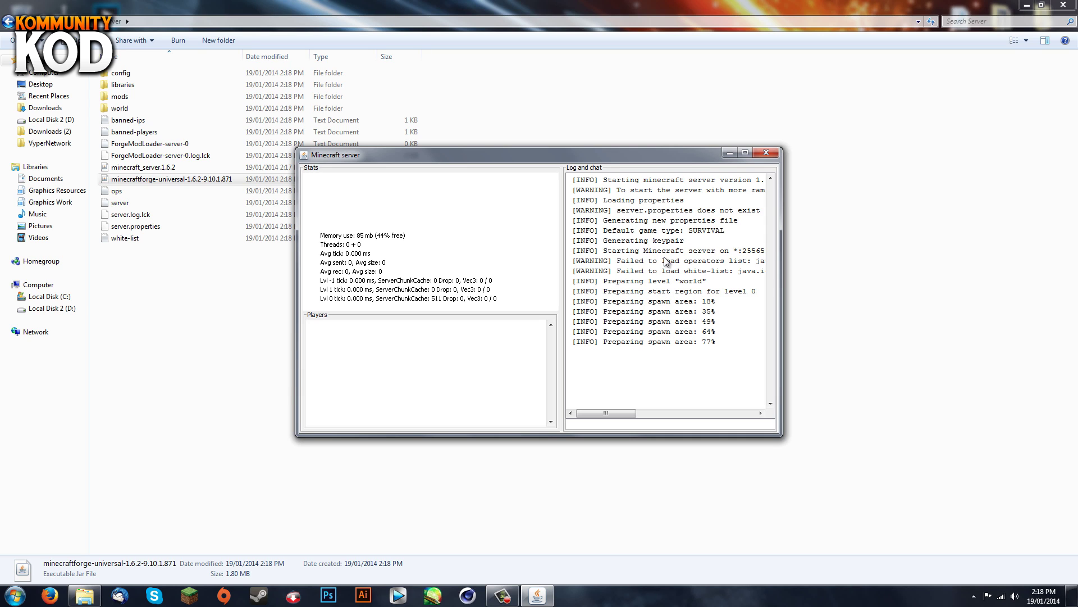
left_click(630, 424)
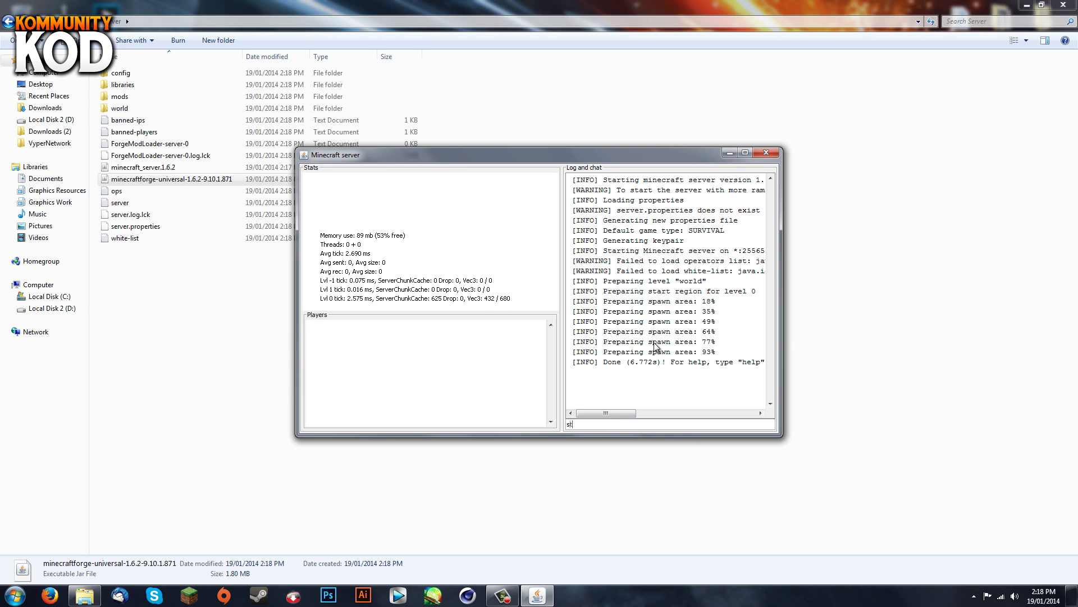
type("stop")
key("Return")
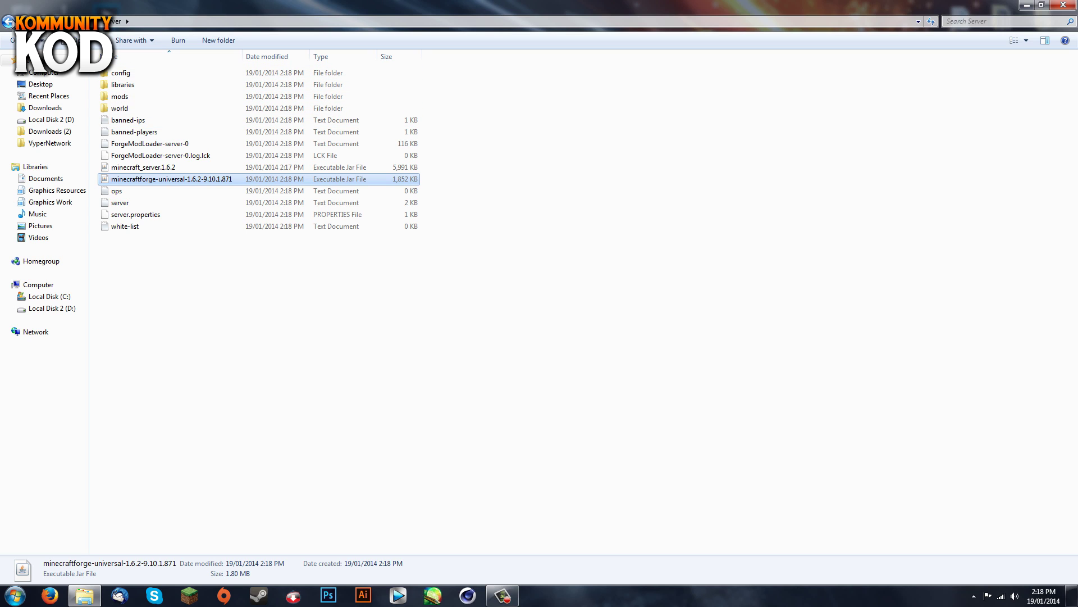
left_click(8, 22)
Step: Copy the Halocraft v0.6.1 archive into the Server\mods folder
left_click(186, 85)
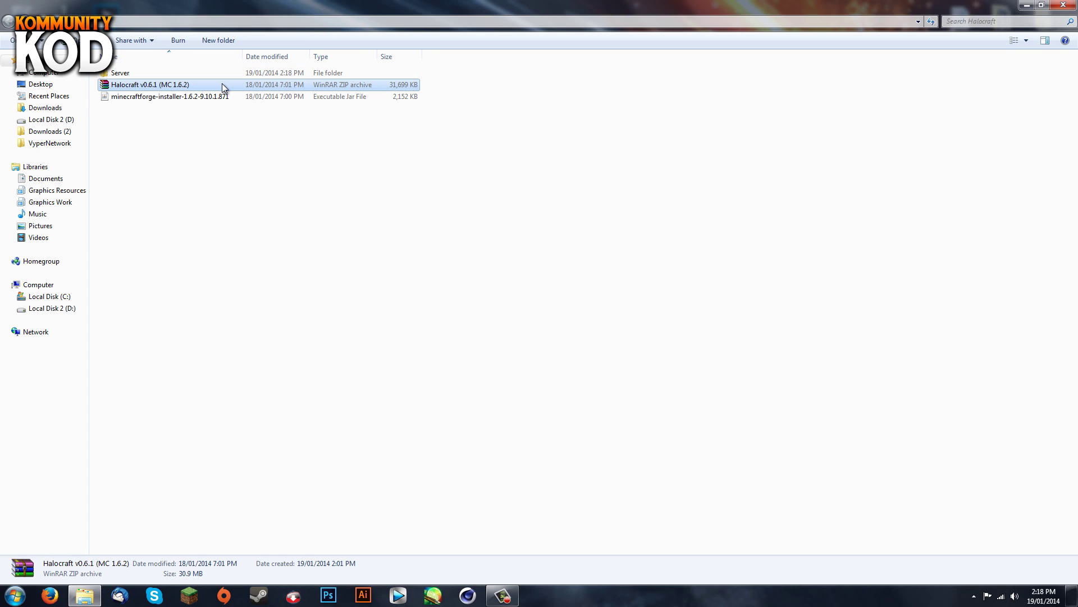
double_click(176, 73)
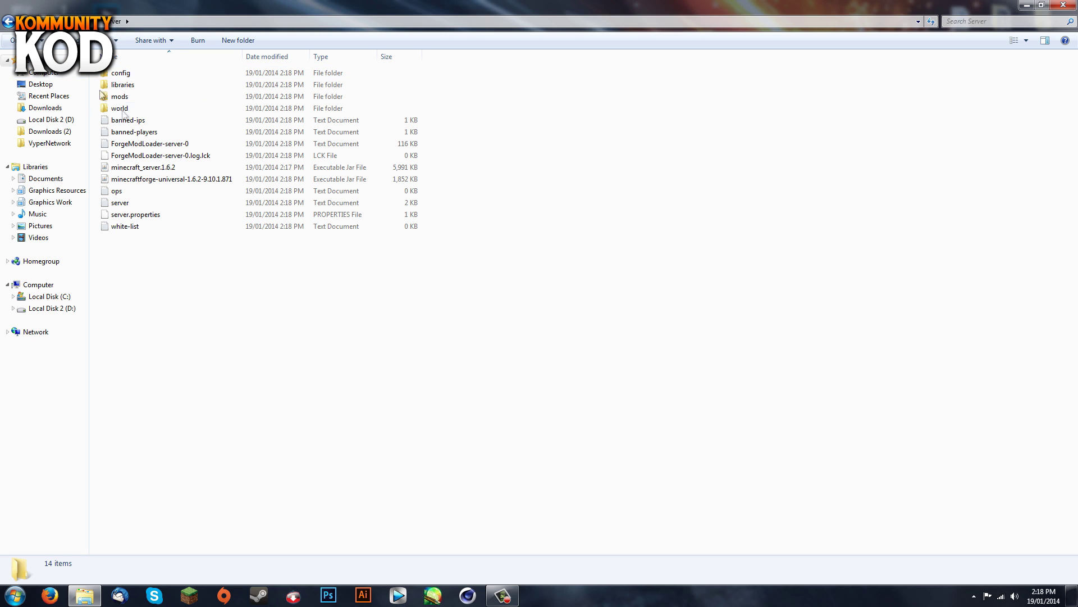
double_click(146, 101)
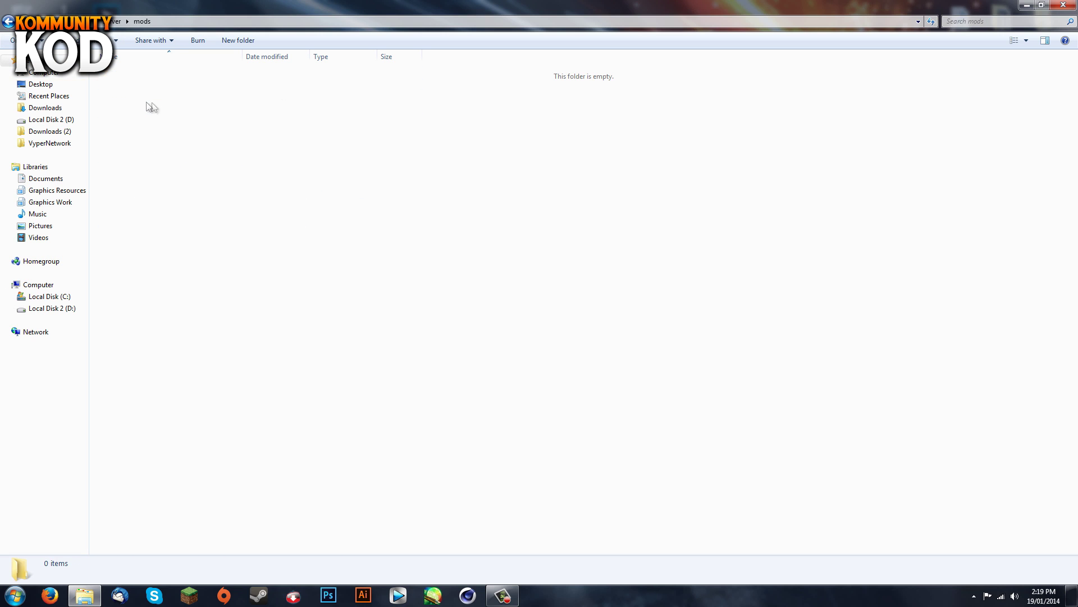
right_click(184, 107)
left_click(235, 202)
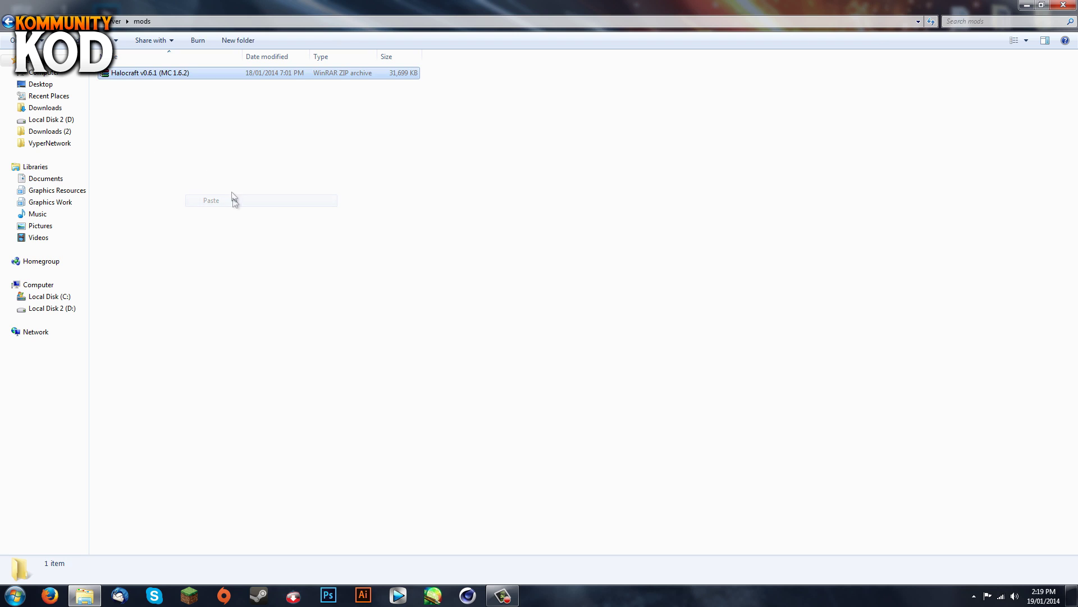
Step: Relaunch the minecraftforge-universal server jar with the mod installed
left_click(8, 23)
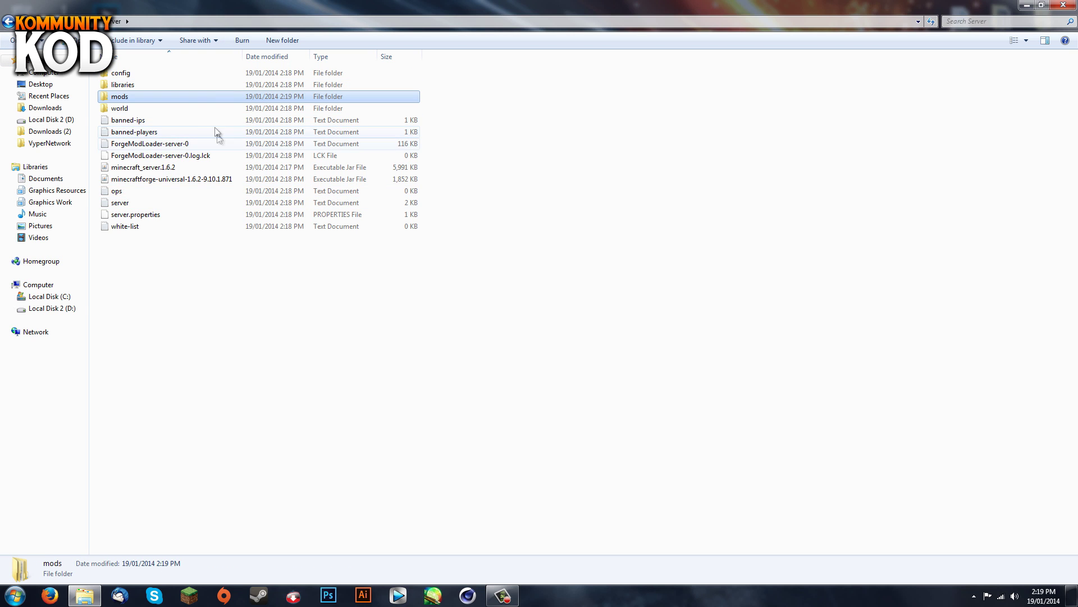
double_click(181, 184)
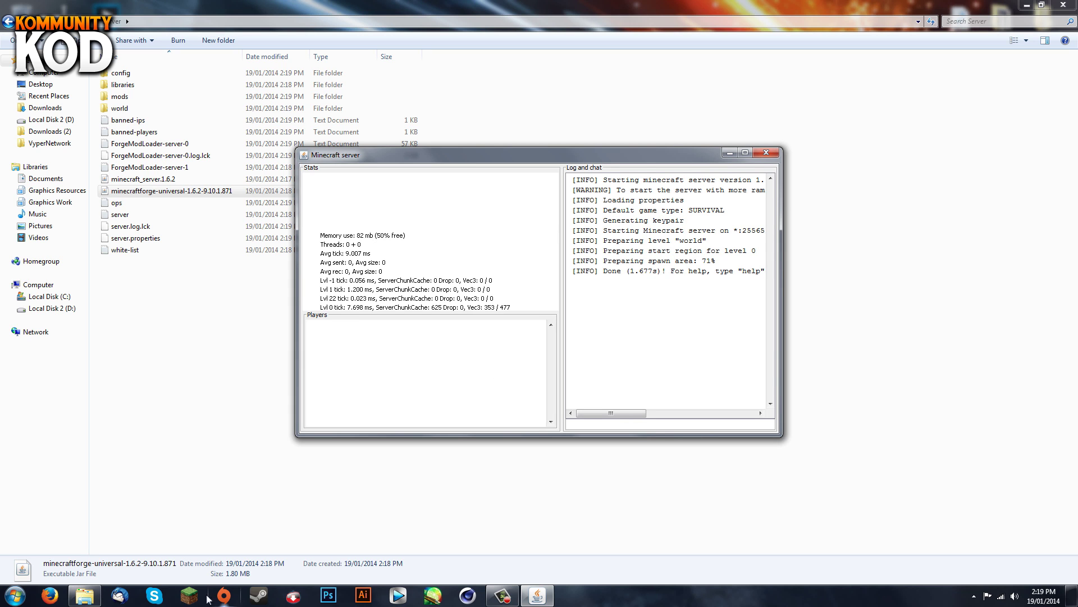
left_click(189, 595)
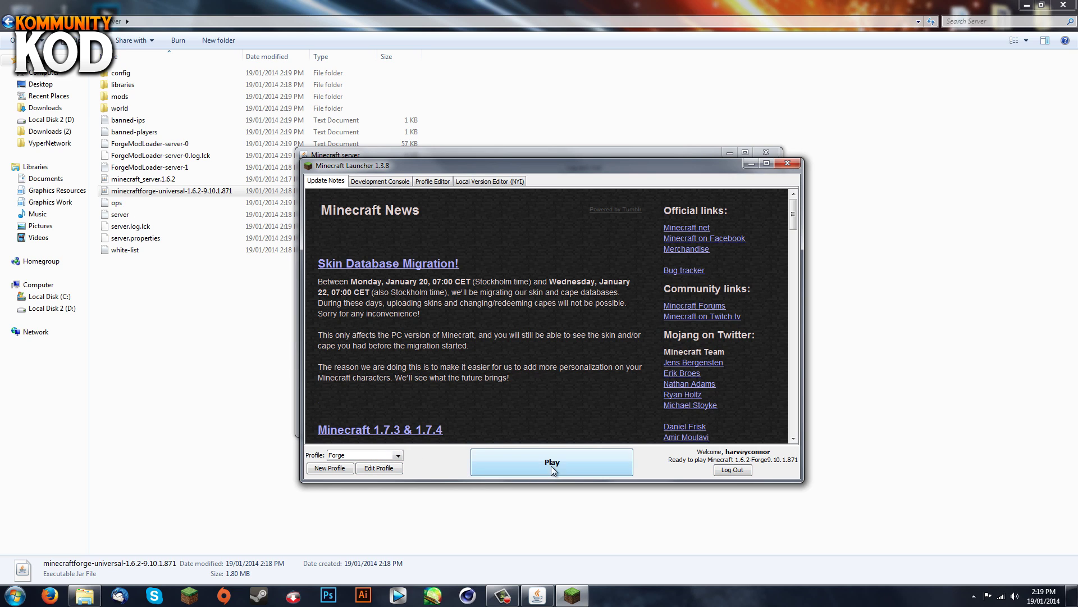
Step: Launch the Forge 1.6.2 profile and verify Halocraft v0.6.1 appears in the Mods list
left_click(565, 457)
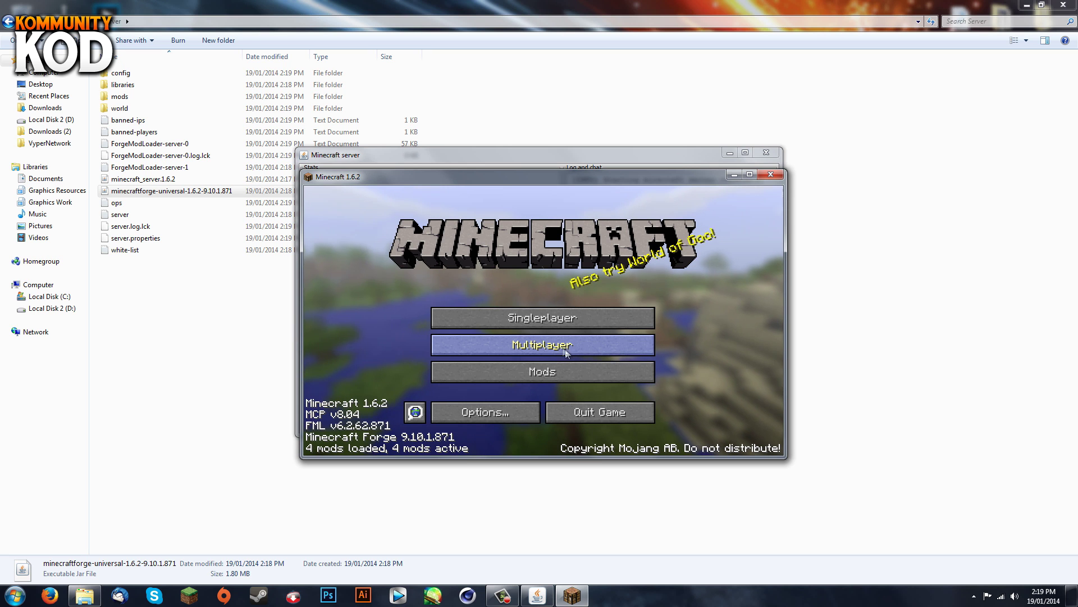
left_click(551, 376)
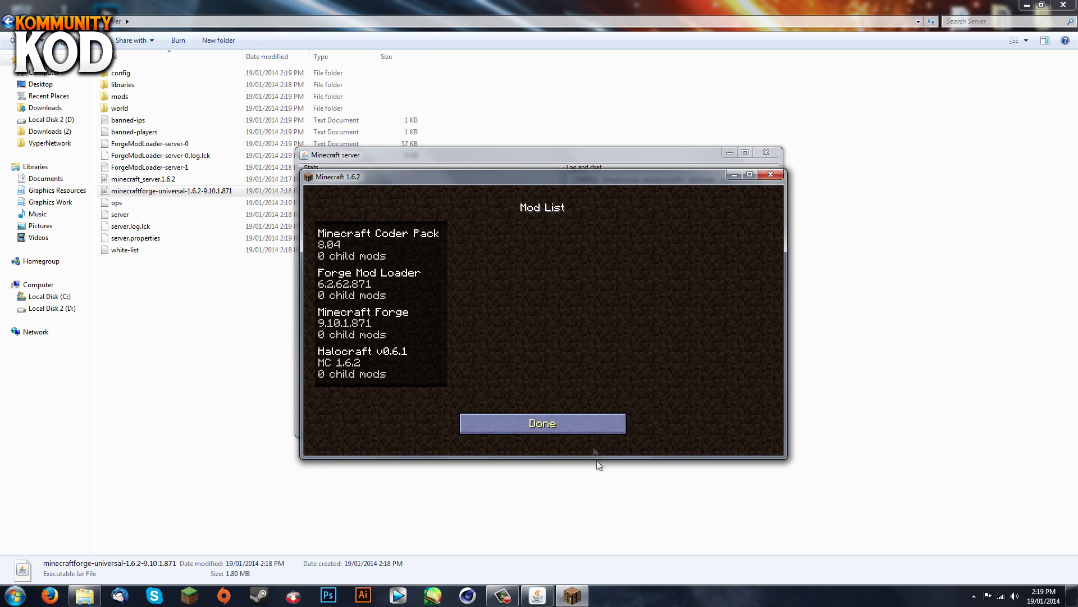
left_click(535, 425)
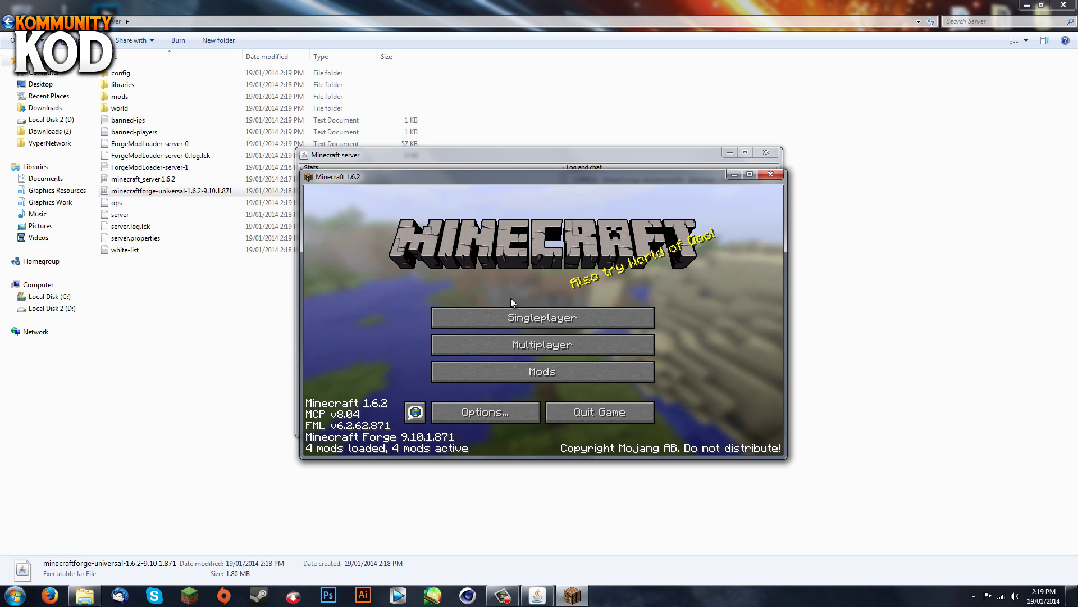
Step: Add a server entry with address 'localhost' and join Minecraft Server
left_click(541, 344)
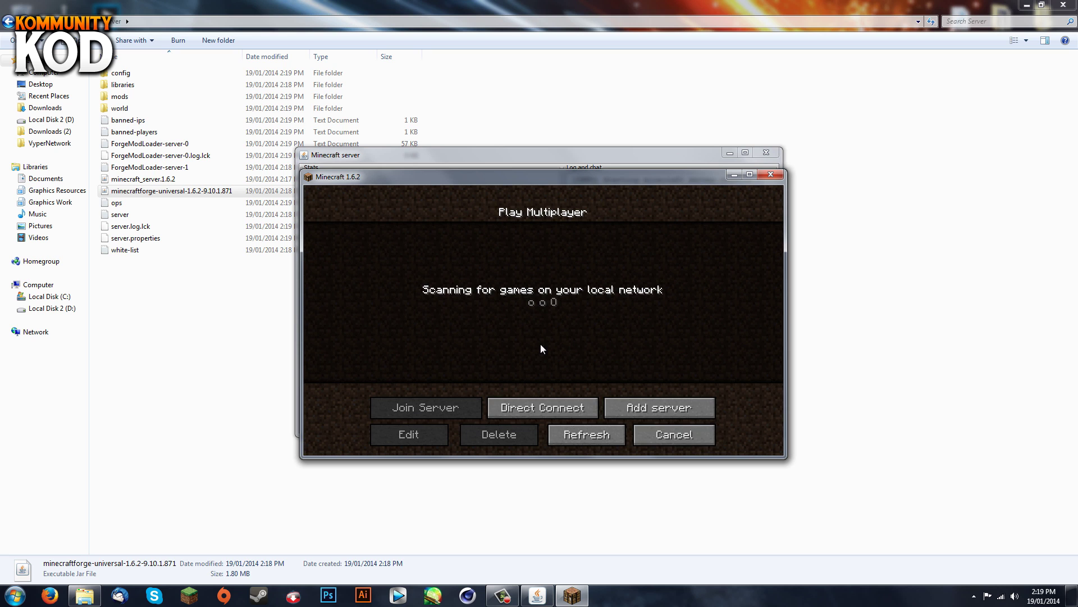
left_click(632, 407)
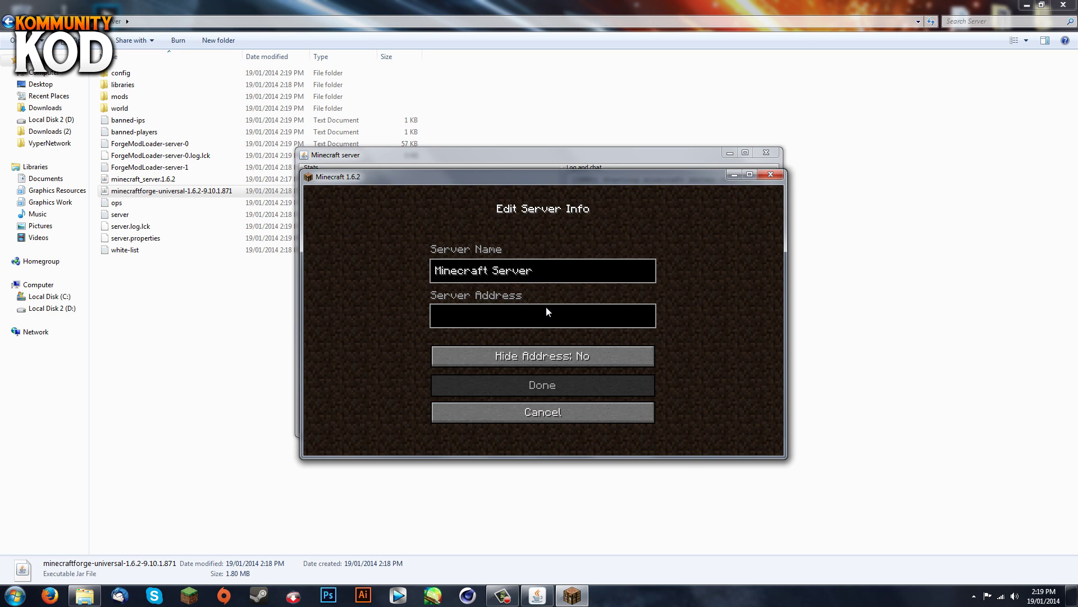
type("local")
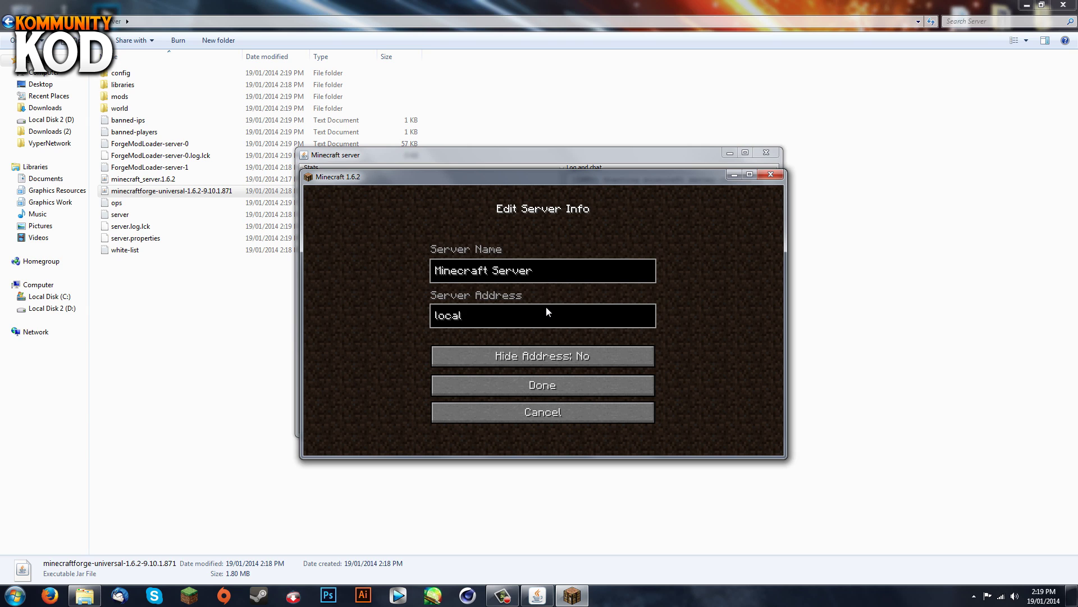
type("host")
left_click(521, 386)
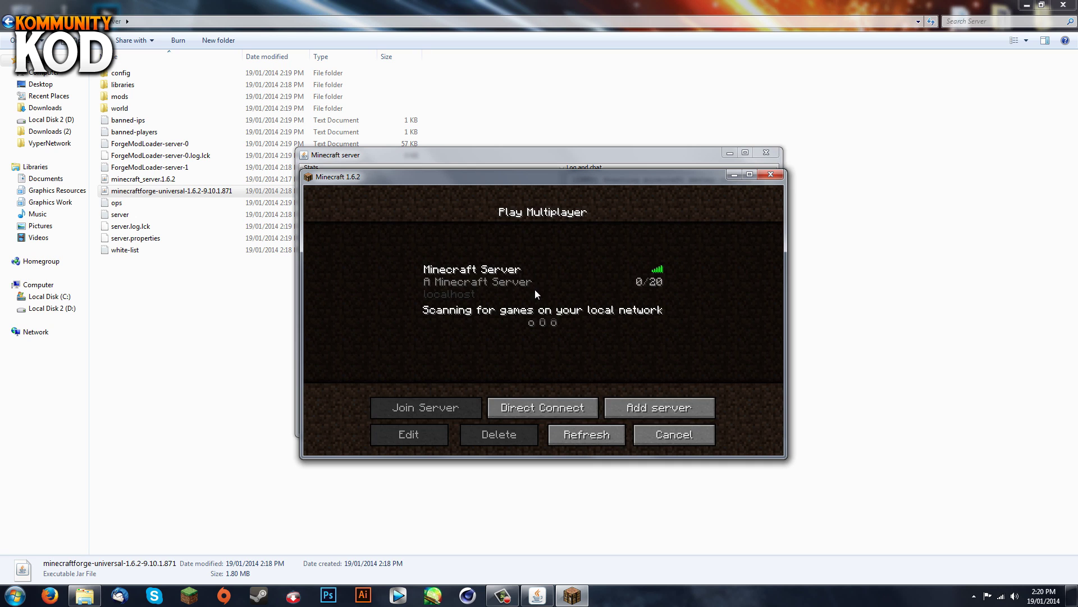
left_click(496, 277)
left_click(418, 409)
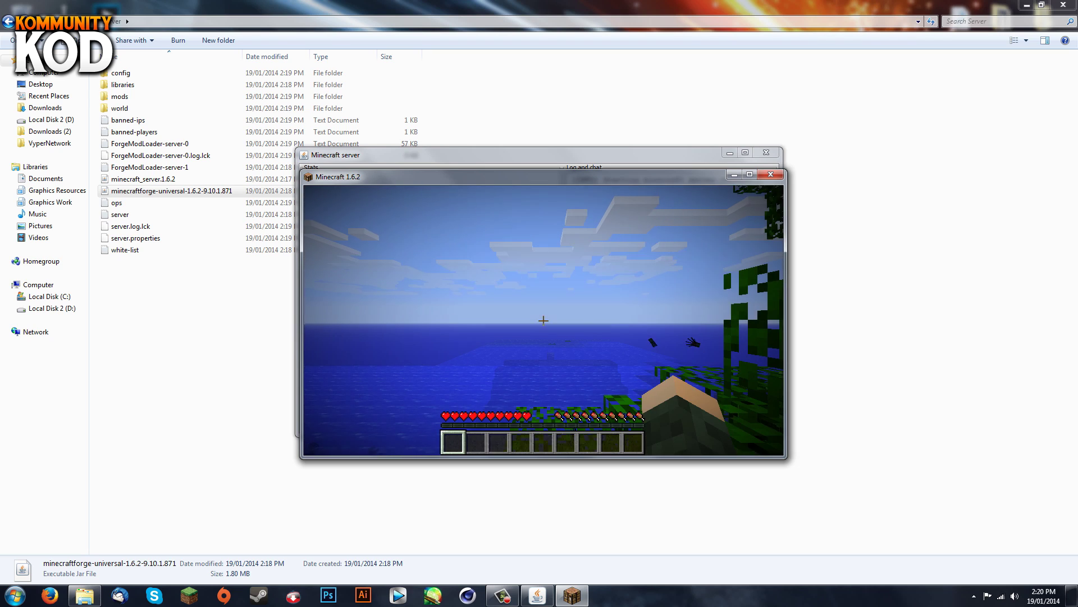
Step: Make the player an operator with 'op' plus their username in the server console
key("t")
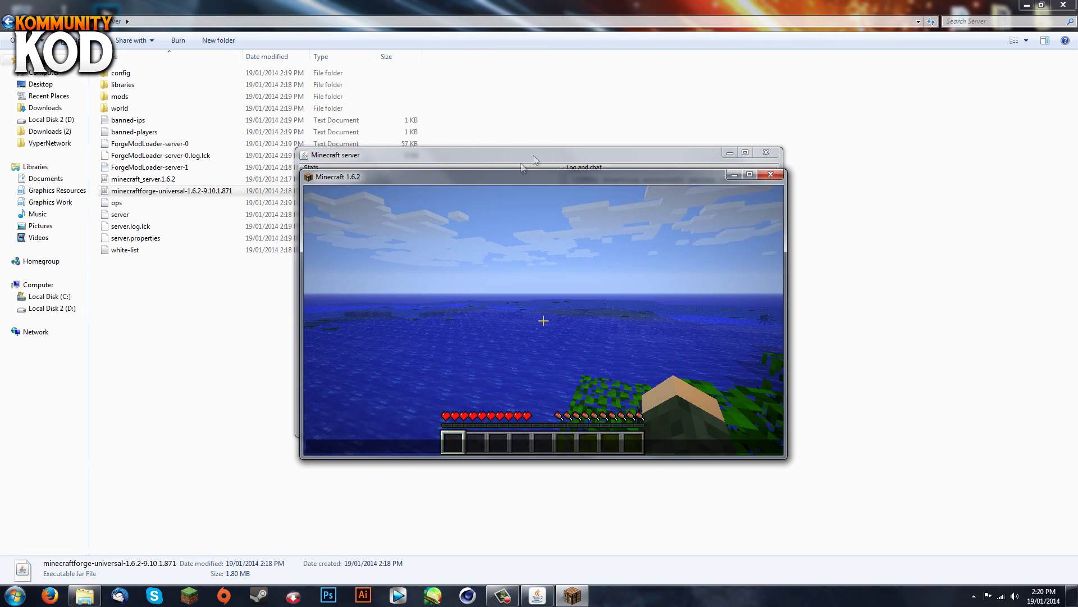
left_click_drag(504, 152, 284, 100)
left_click(377, 371)
type("o")
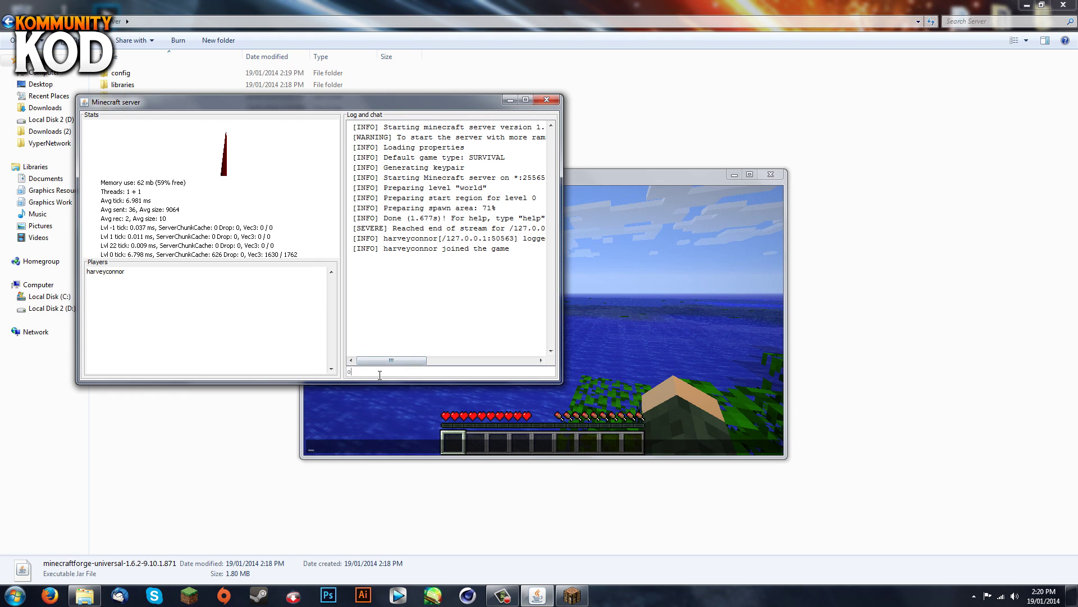
type("p harveyconnor")
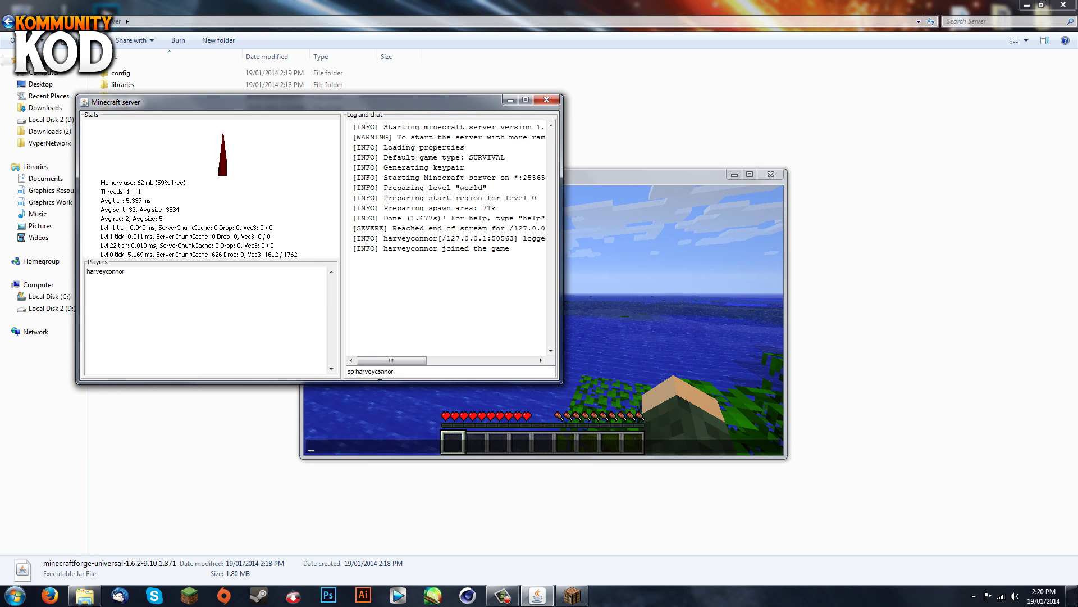
key("Return")
Step: Switch the player to creative with '/gamemode 1' and open the creative inventory
left_click(651, 286)
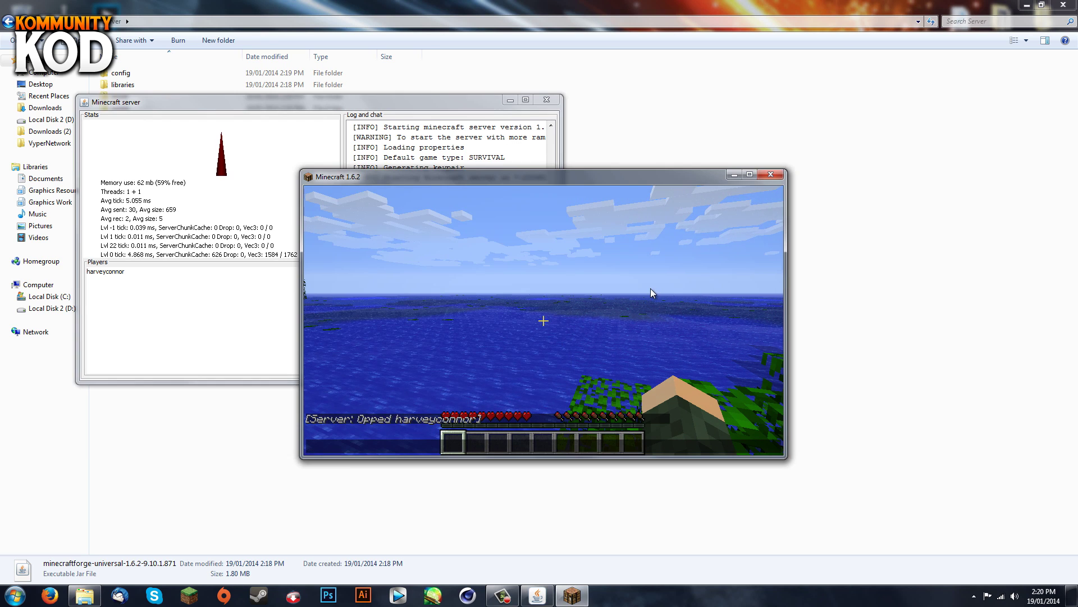
type("/")
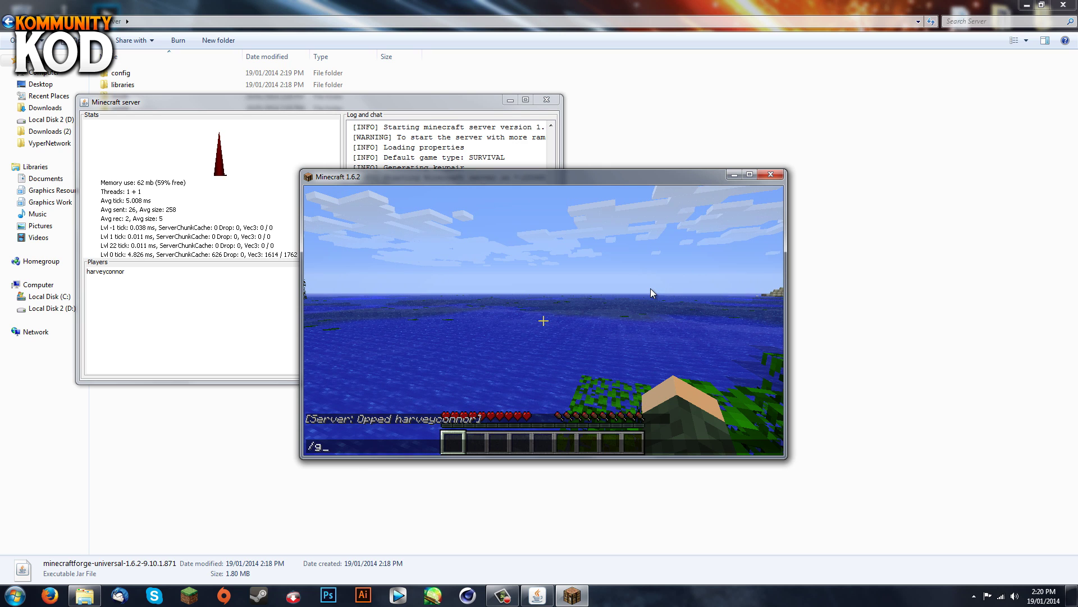
type("game")
type("de 1 harveyconnor")
key("Return")
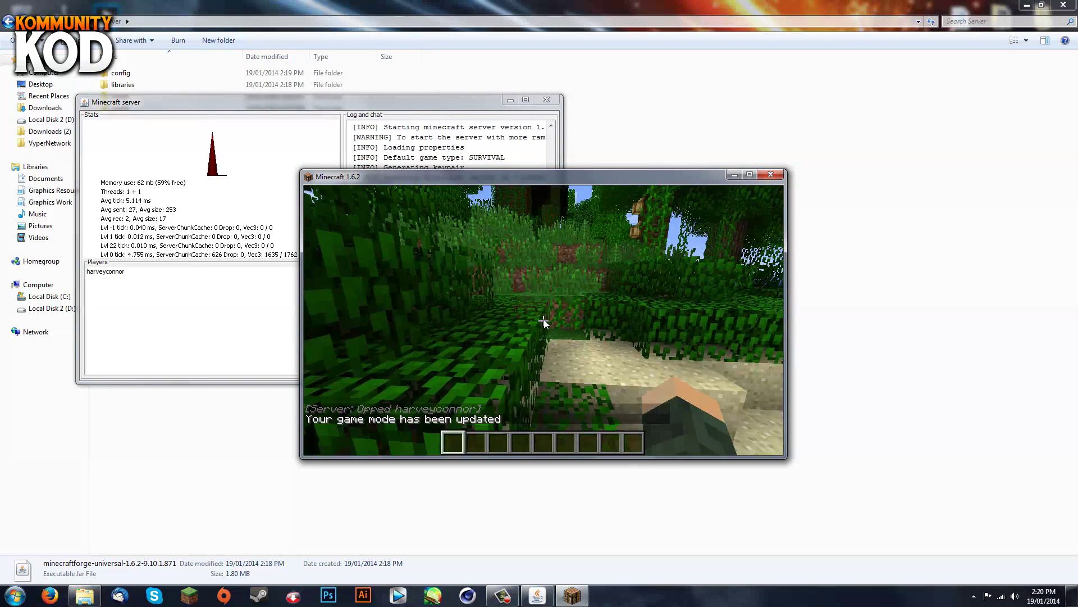
key("e")
left_click(643, 199)
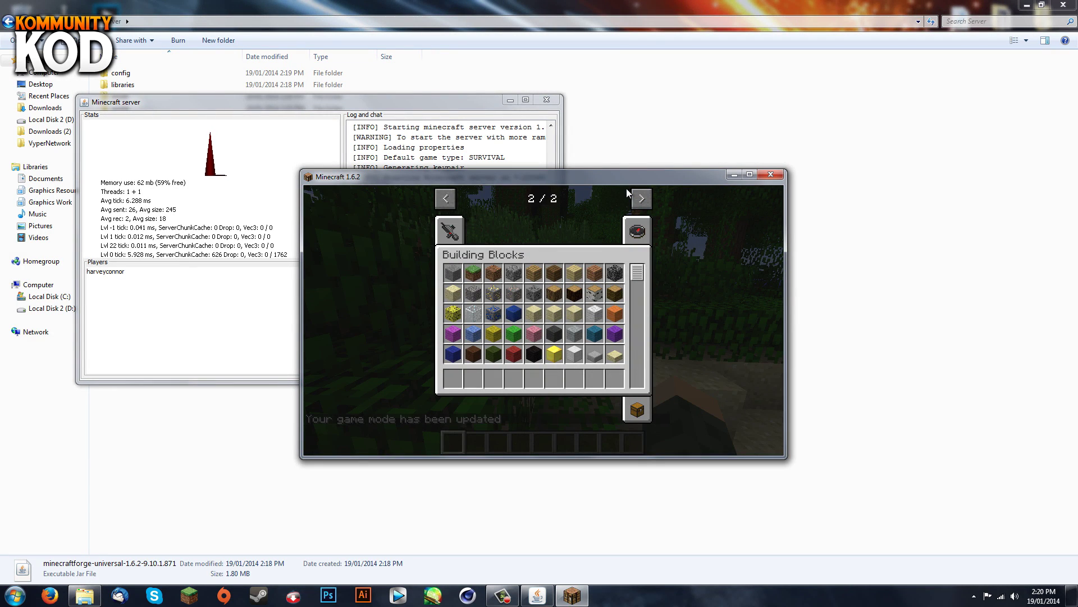
Step: Take a Mongoose from the Halocraft creative tab into the first hotbar slot
left_click(450, 230)
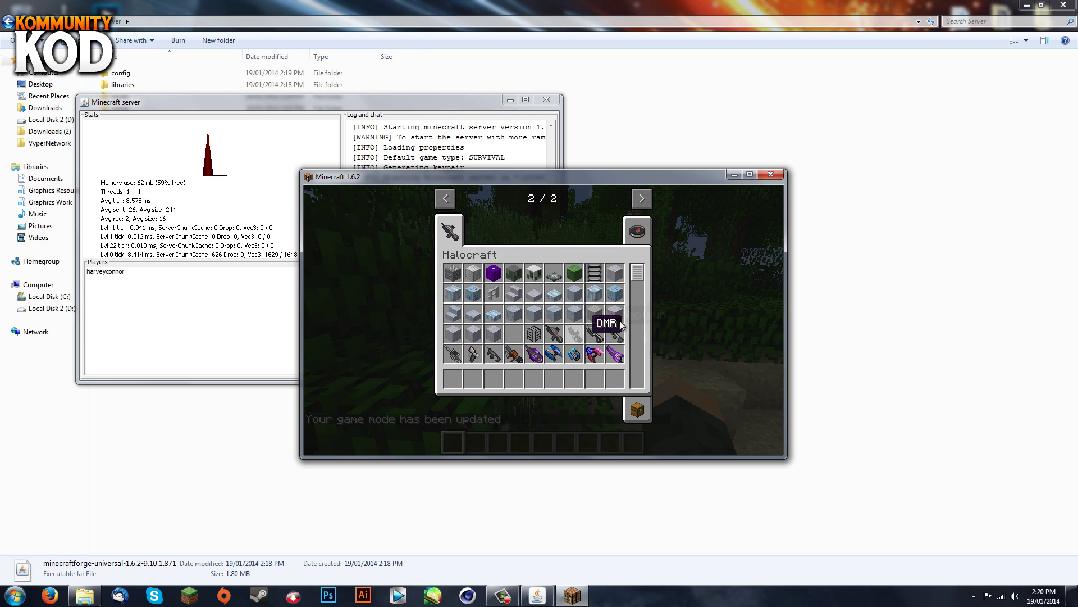
scroll(540, 306, "down", 2)
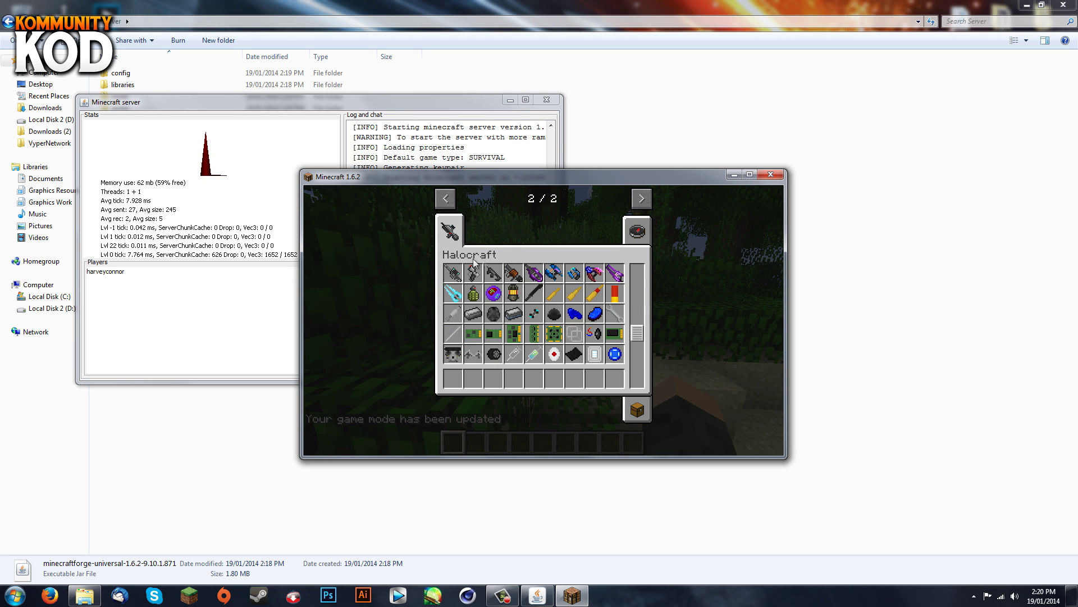
scroll(614, 320, "down", 2)
scroll(614, 321, "down", 1)
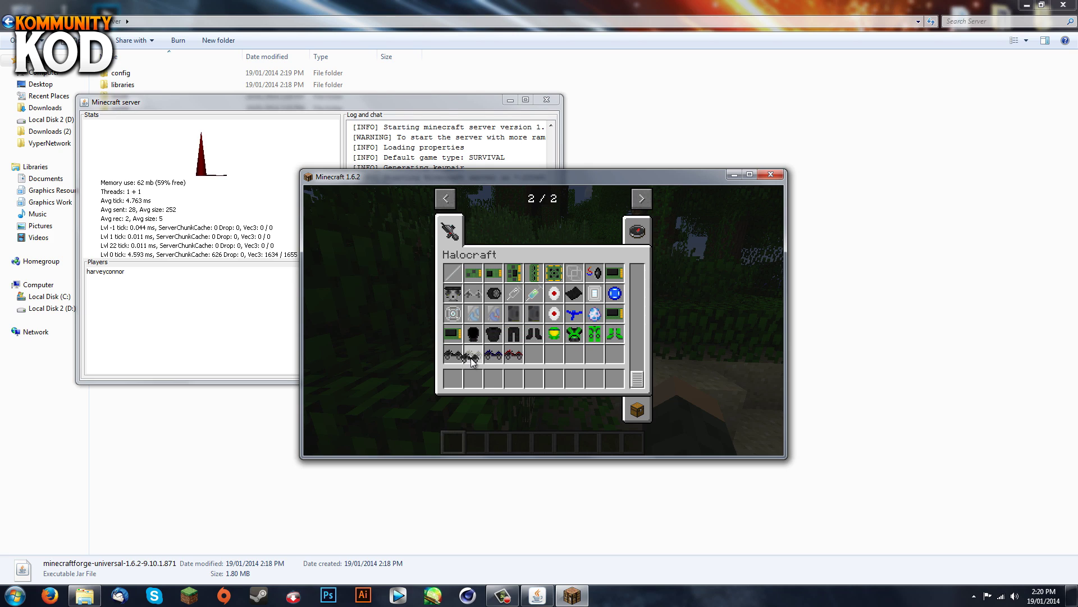
key("e")
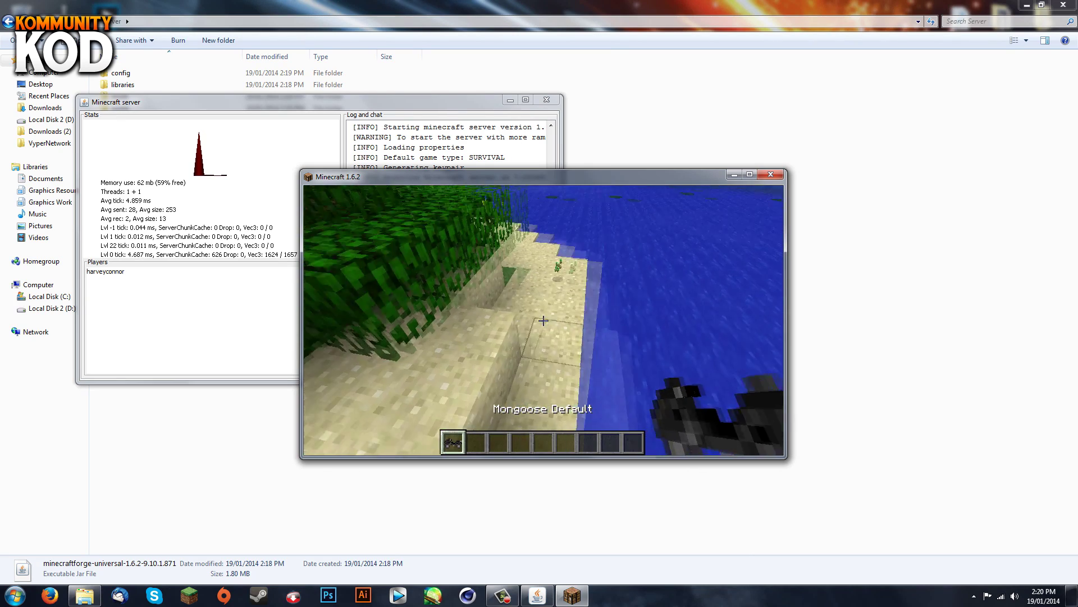
Step: Place the Mongoose on the sand, mount it and drive it along the shore into the sea
right_click(544, 321)
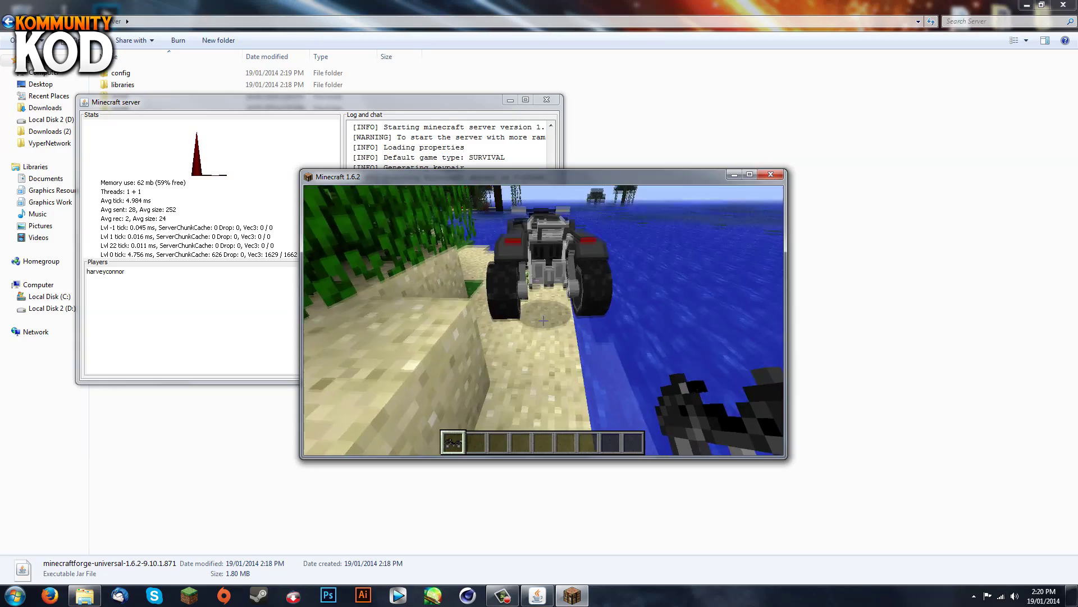
scroll(543, 320, "down", 1)
right_click(543, 320)
key("w")
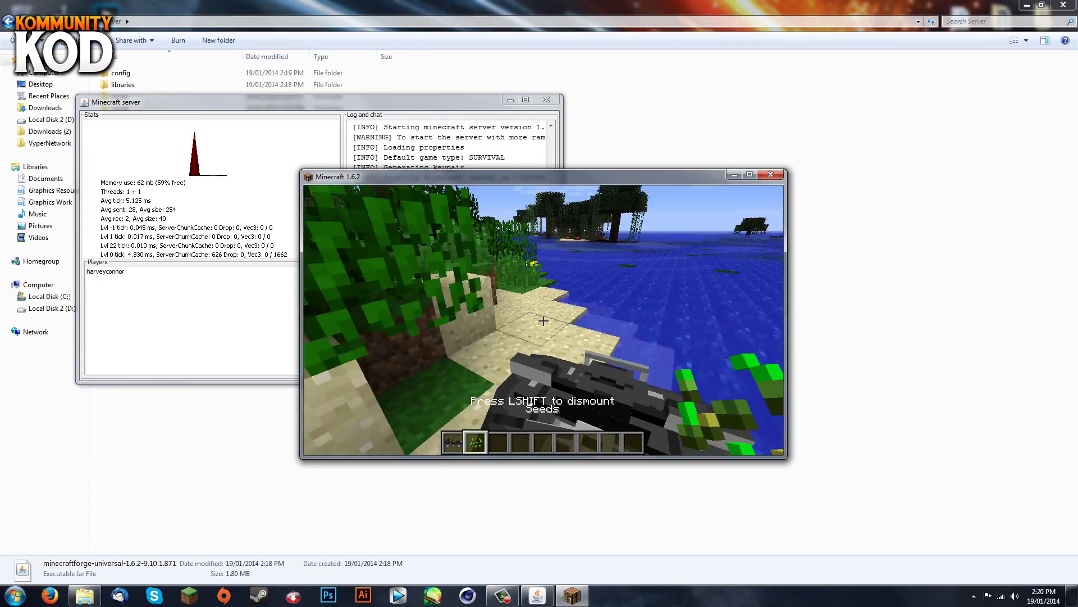
key("w")
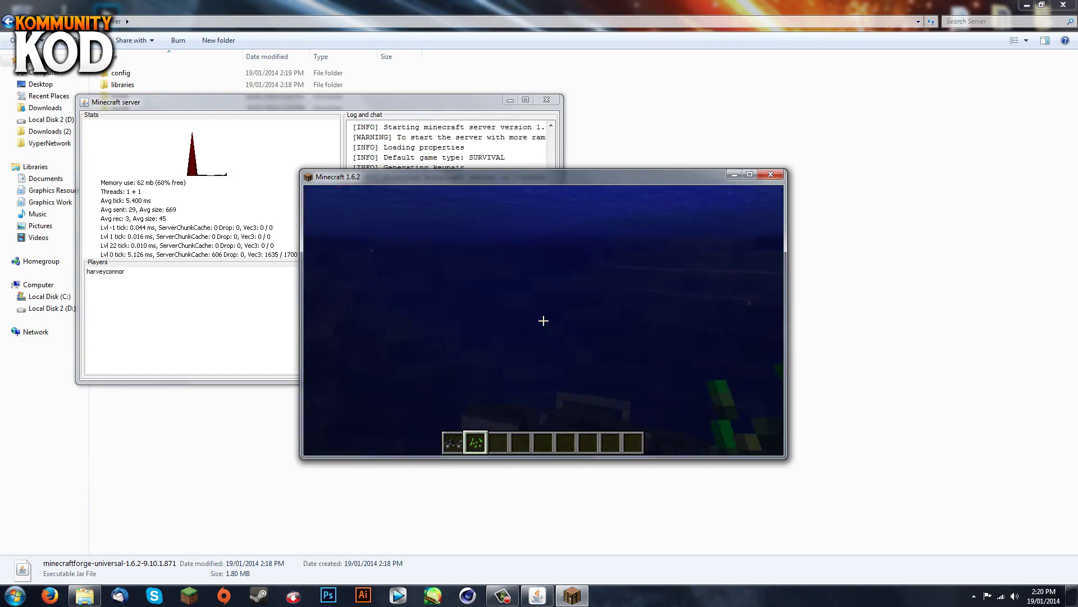
key("w")
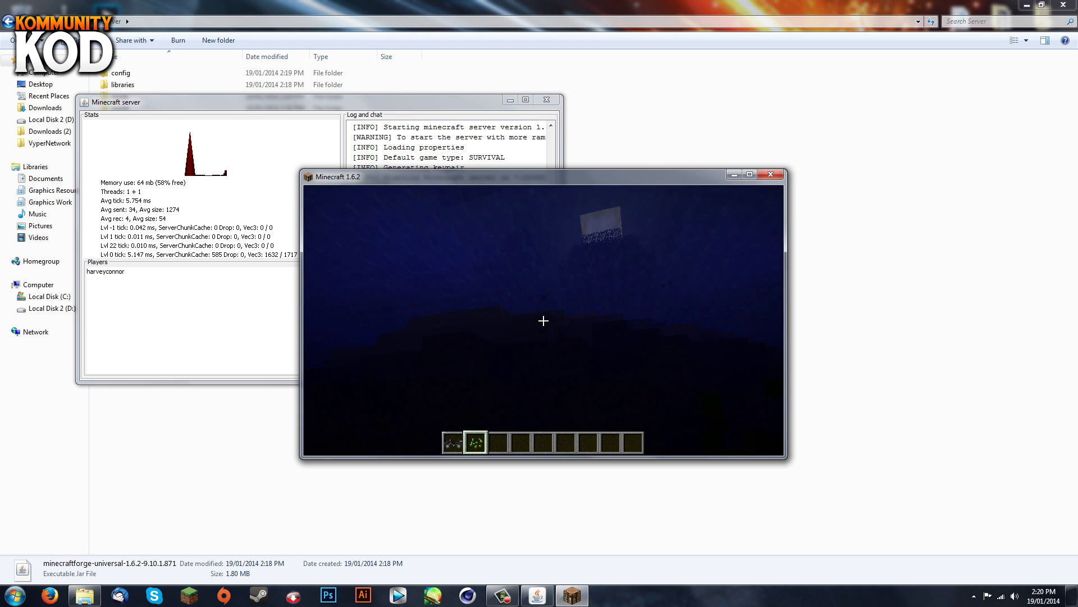
key("w")
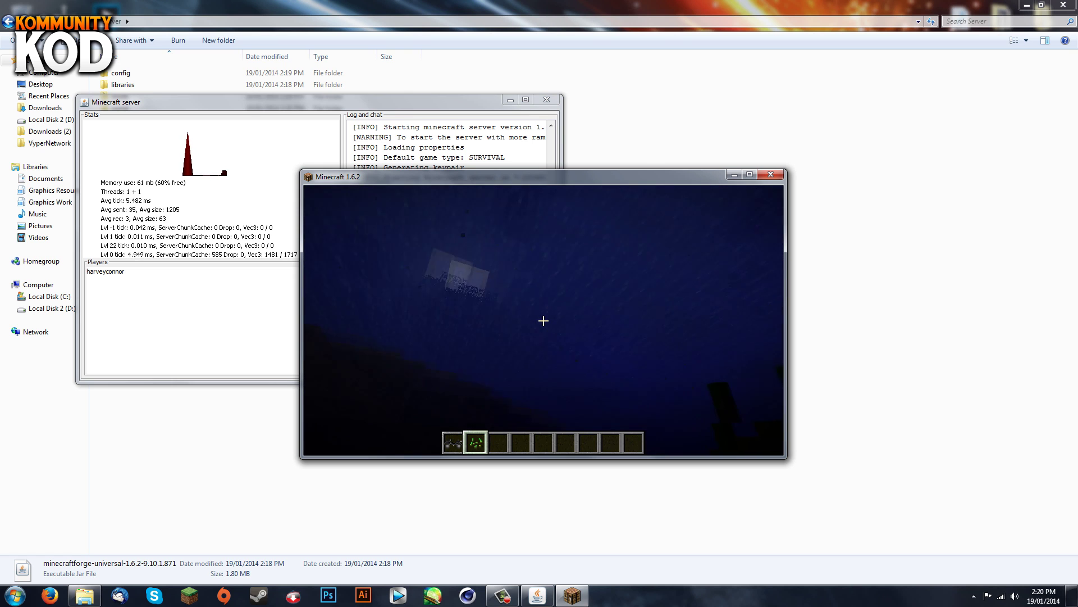
key("w")
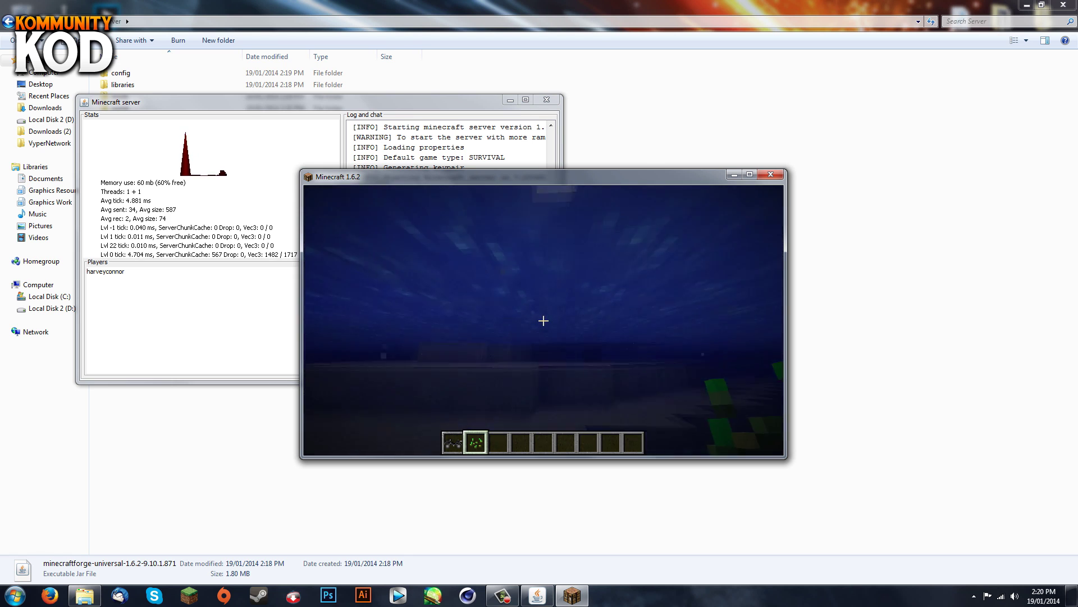